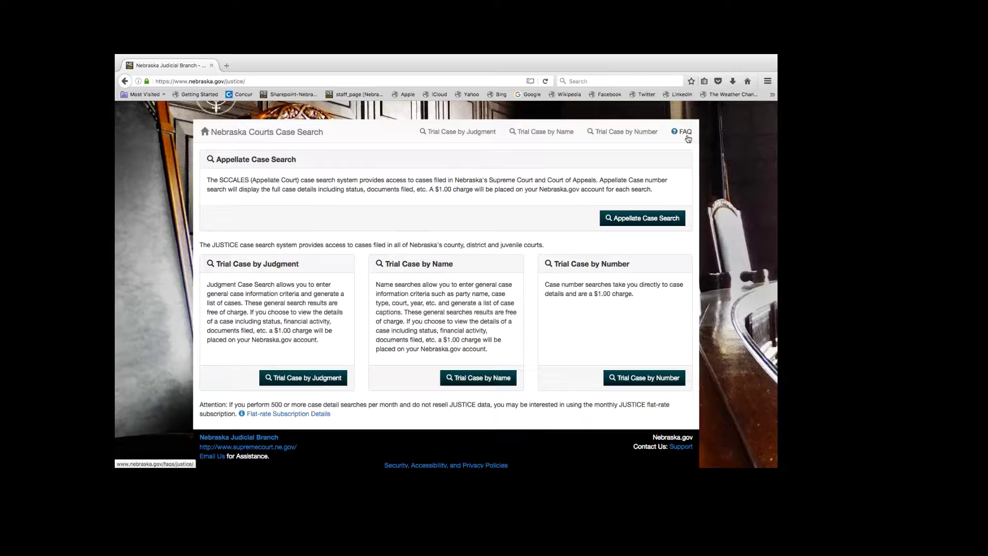
Step: Start a trial case search by name and pick the suggested full party name
{"action": "left_click", "coordinate": [546, 132]}
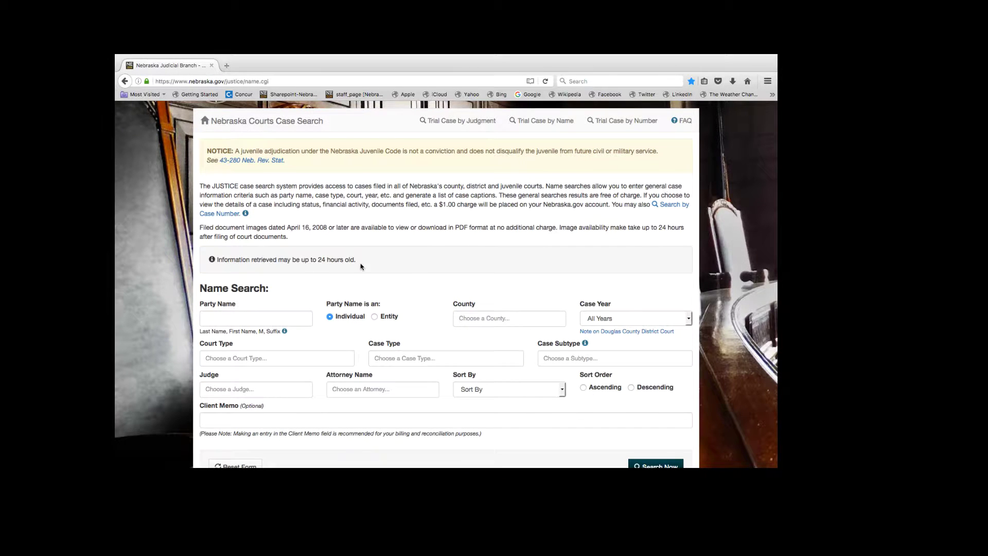
{"action": "left_click", "coordinate": [233, 316]}
{"action": "type", "text": "sm"}
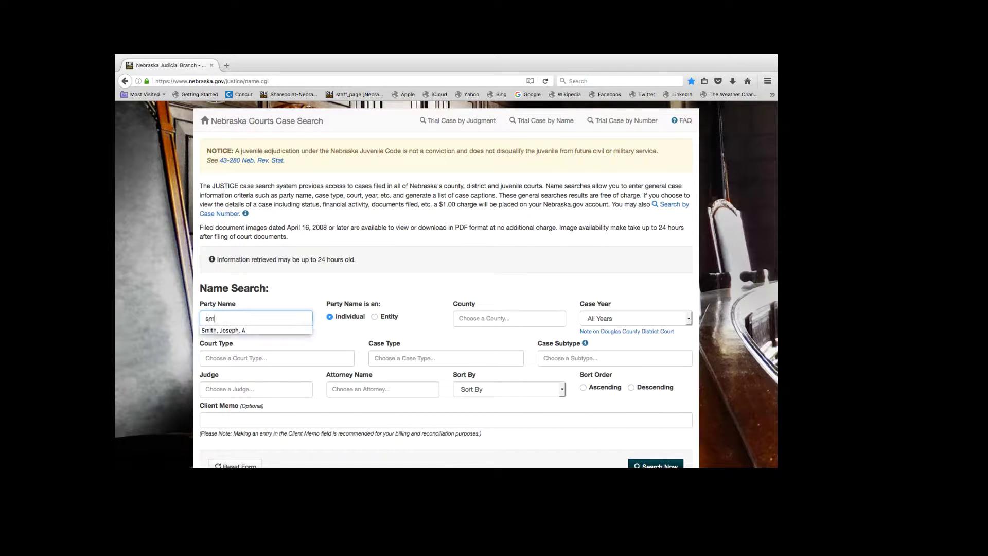
{"action": "type", "text": "ith"}
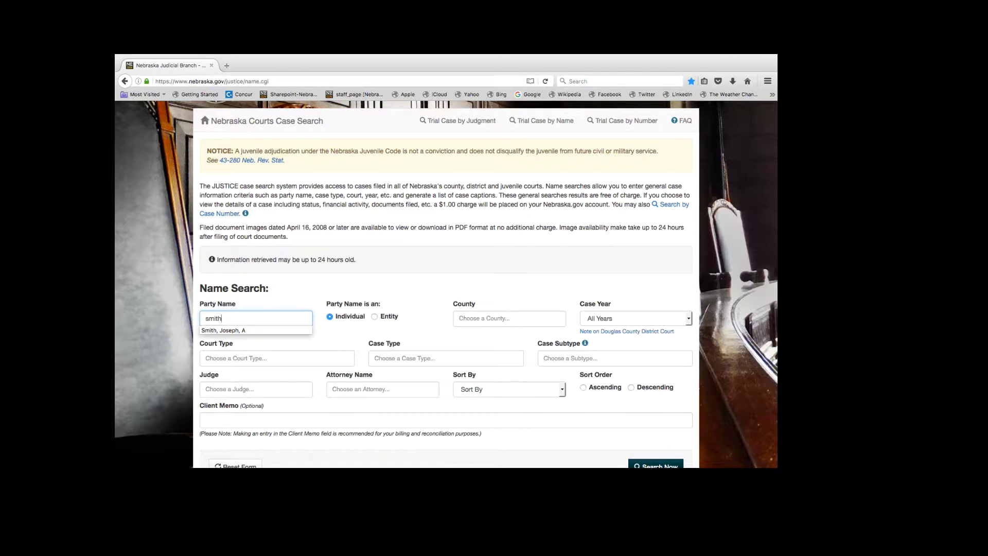
{"action": "left_click", "coordinate": [224, 330]}
Step: Filter to Lancaster County, 2014, Criminal, Misdemeanor and run the search
{"action": "left_click", "coordinate": [478, 318]}
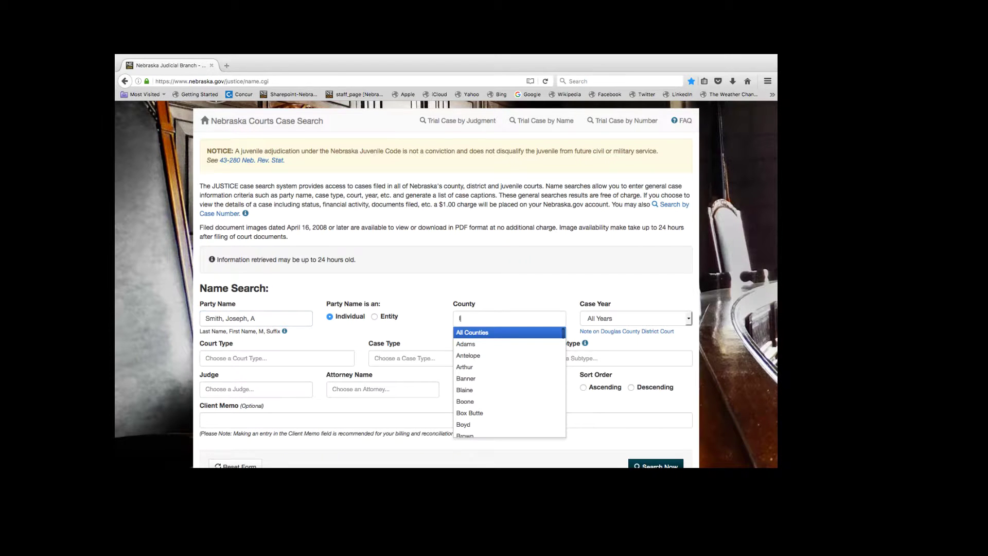
{"action": "type", "text": "l"}
{"action": "left_click", "coordinate": [483, 334]}
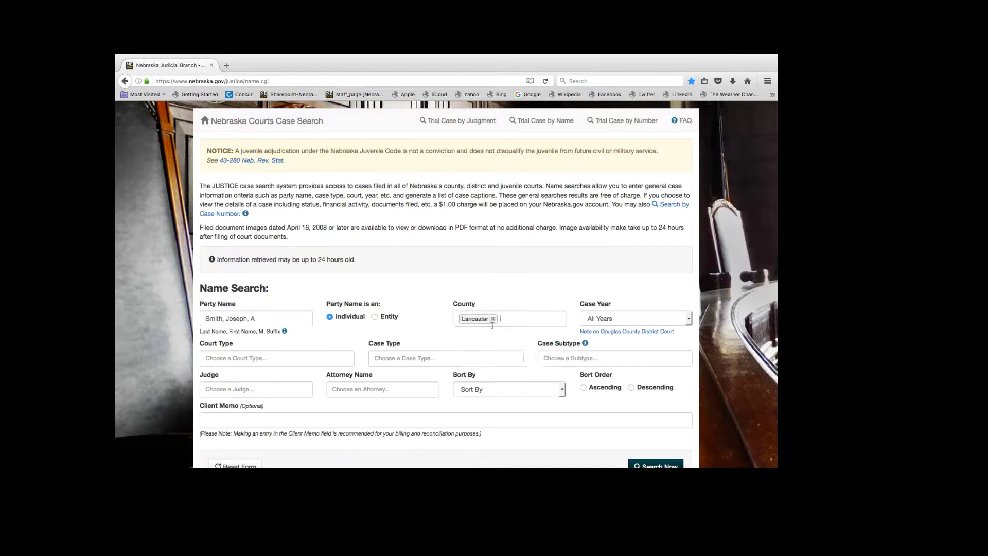
{"action": "left_click", "coordinate": [598, 320]}
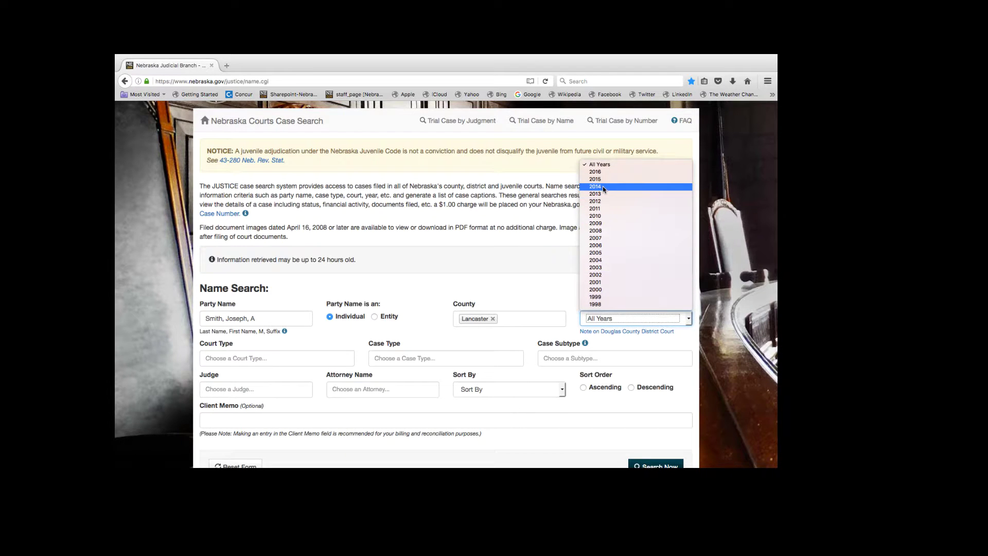
{"action": "left_click", "coordinate": [603, 187]}
{"action": "left_click", "coordinate": [404, 357]}
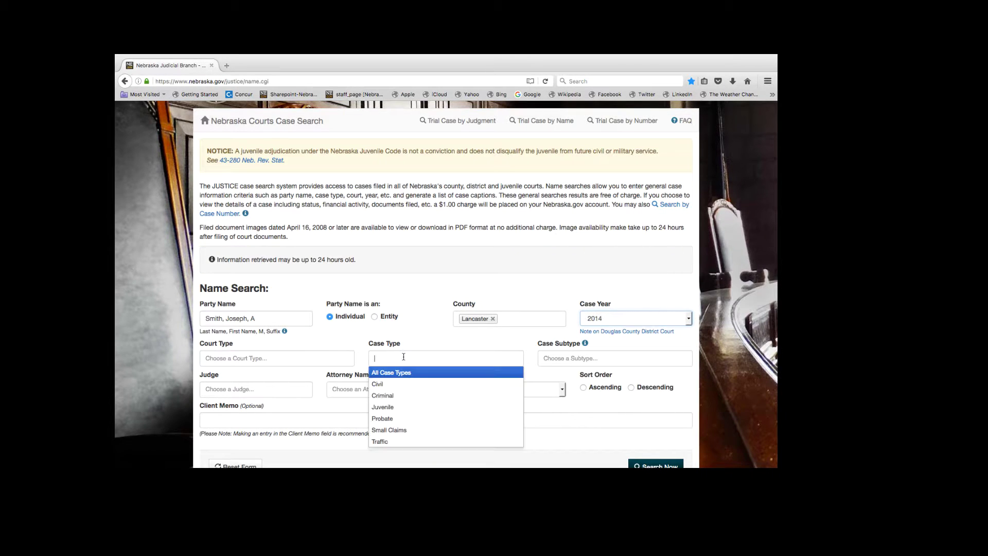
{"action": "left_click", "coordinate": [389, 395]}
{"action": "left_click", "coordinate": [572, 358]}
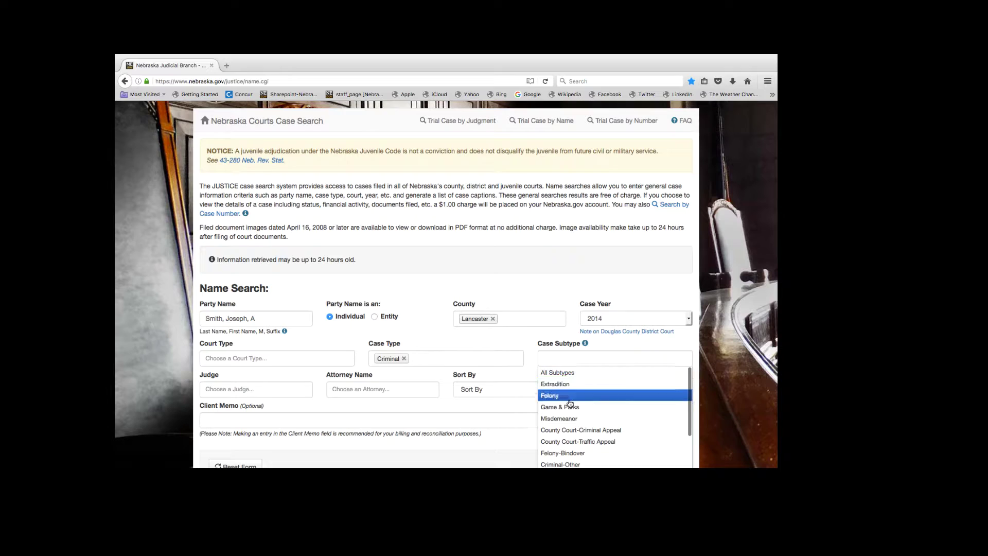
{"action": "left_click", "coordinate": [643, 418]}
{"action": "scroll", "coordinate": [651, 433], "scroll_direction": "down", "scroll_amount": 2}
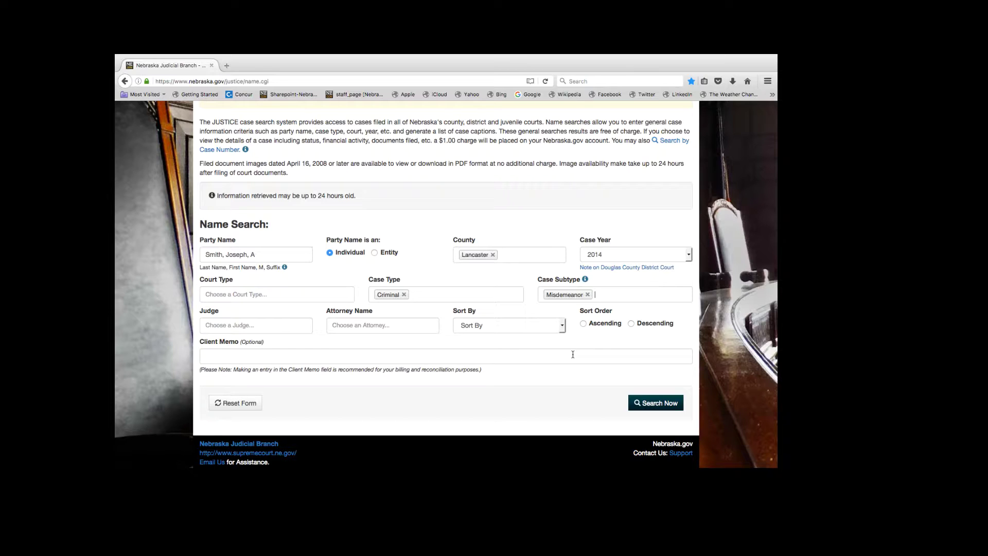
{"action": "left_click", "coordinate": [645, 404]}
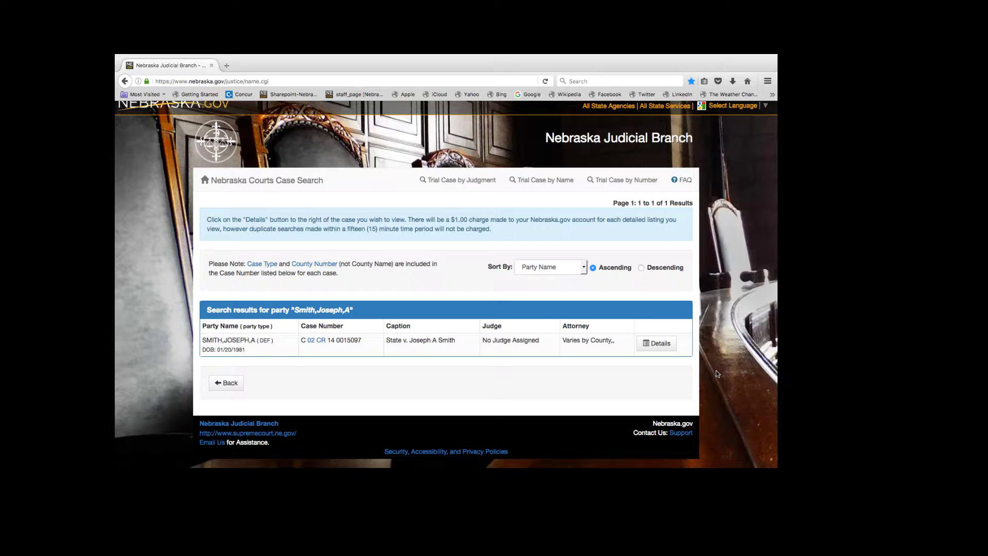
{"action": "mouse_move", "coordinate": [320, 341]}
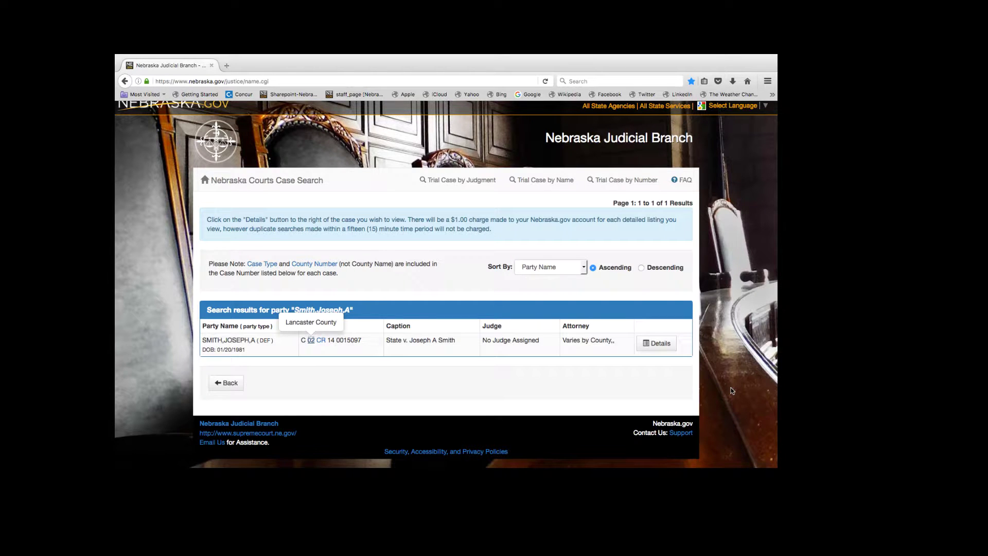
Step: Open the found case's details and jump to its Register of Actions entries
{"action": "left_click", "coordinate": [659, 346]}
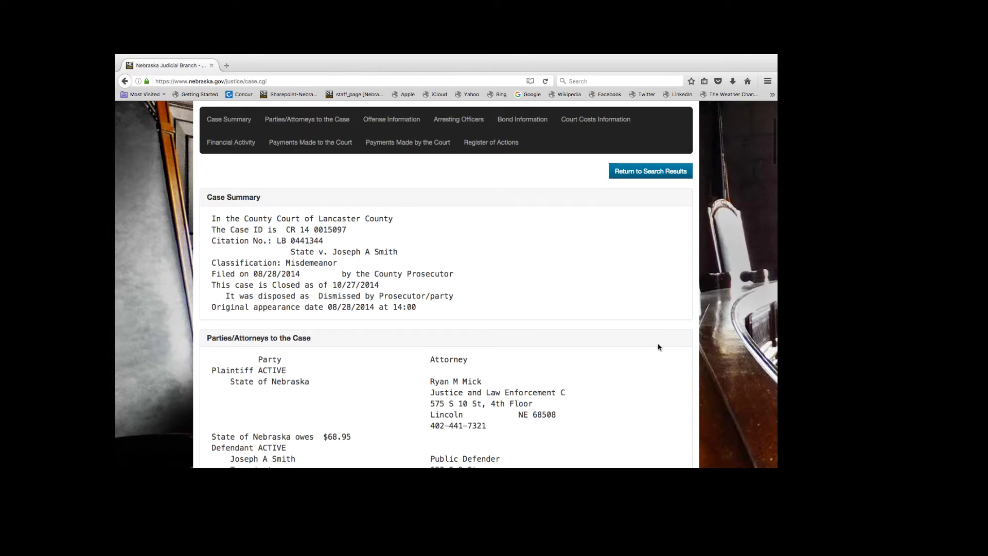
{"action": "scroll", "coordinate": [659, 348], "scroll_direction": "down", "scroll_amount": 3}
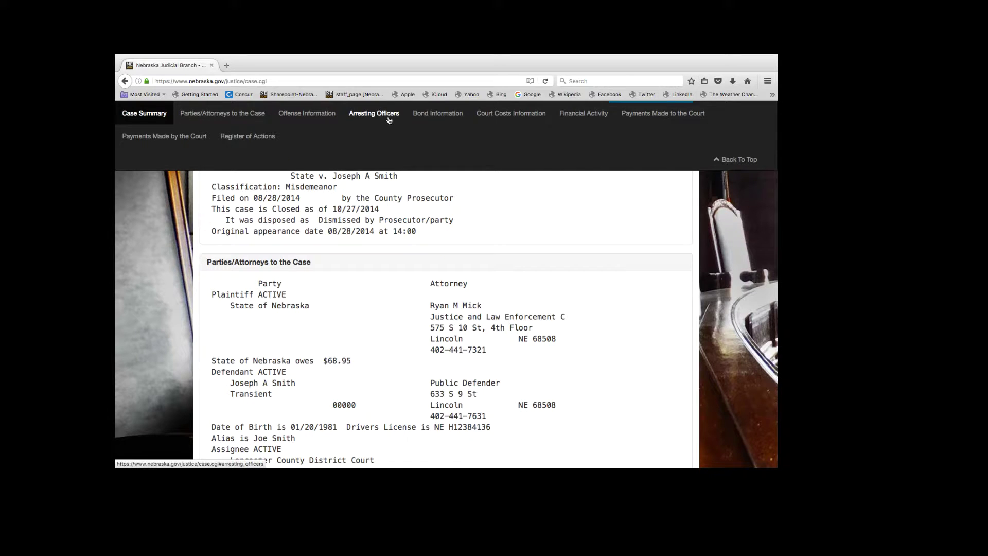
{"action": "left_click", "coordinate": [262, 138]}
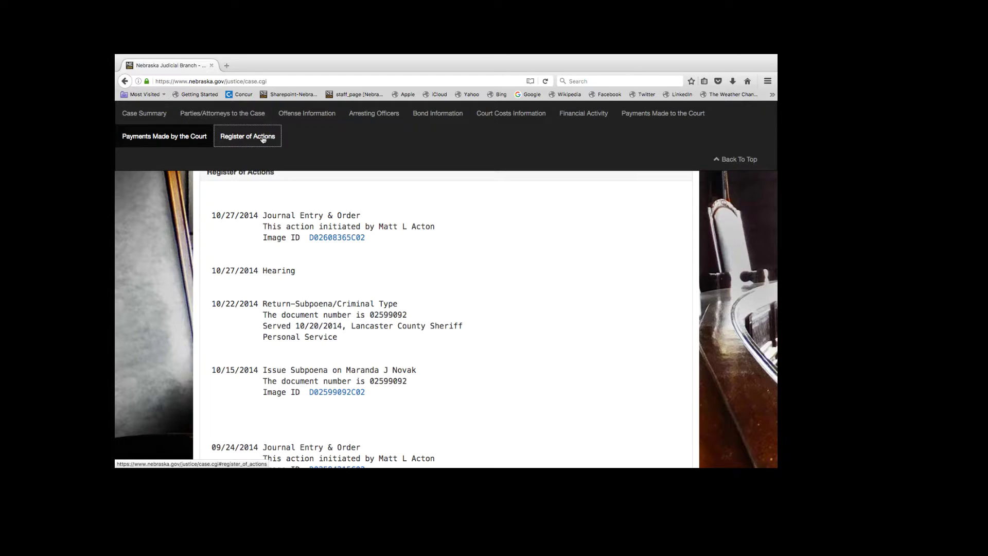
{"action": "left_click", "coordinate": [338, 237]}
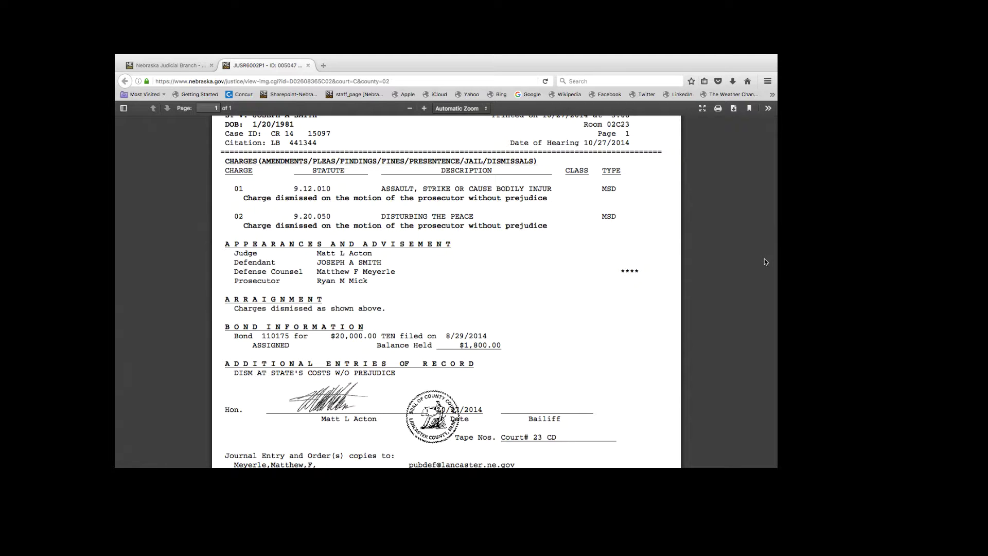
{"action": "left_click", "coordinate": [307, 65]}
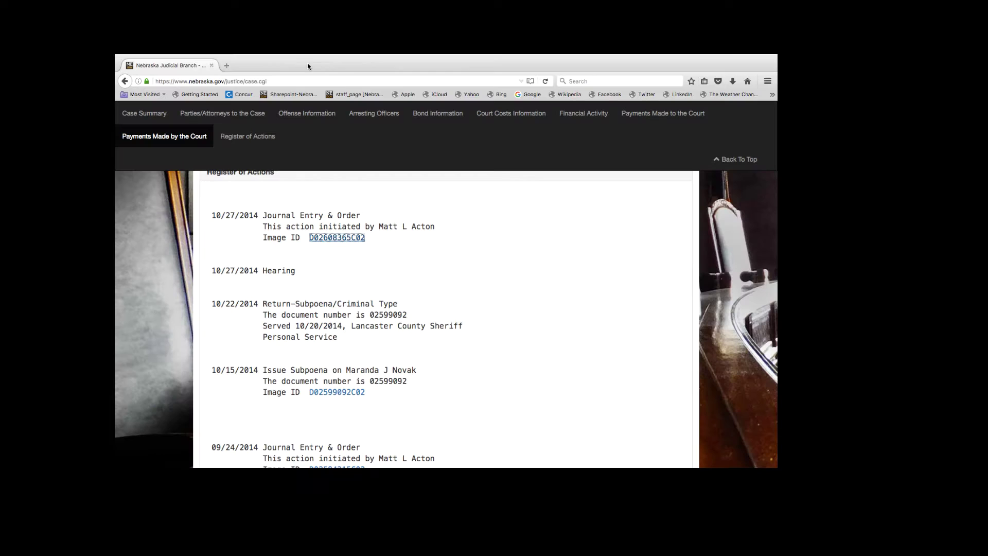
Step: On the case number search form, set Court Type C, County Lancaster, Case Type CR
{"action": "key", "text": "alt+Left"}
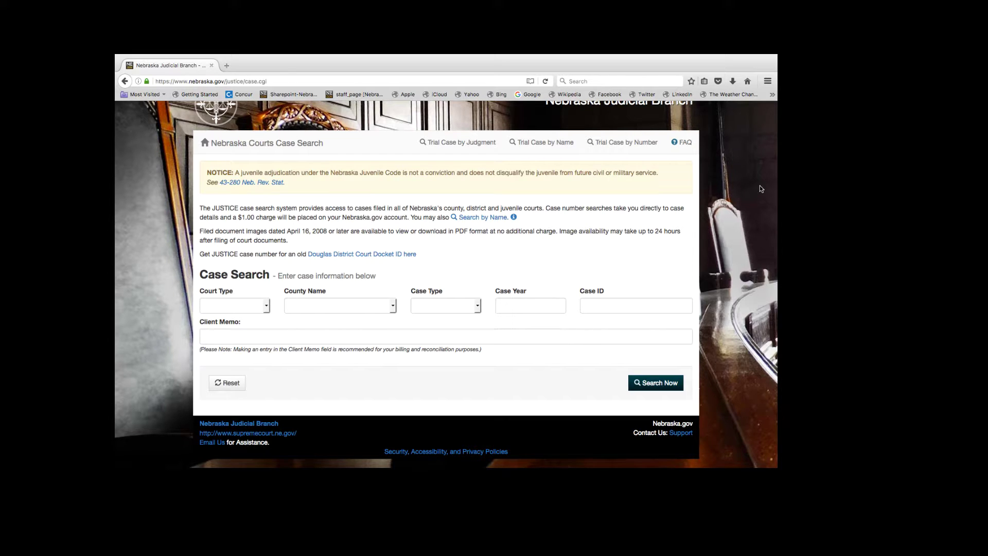
{"action": "left_click", "coordinate": [265, 307]}
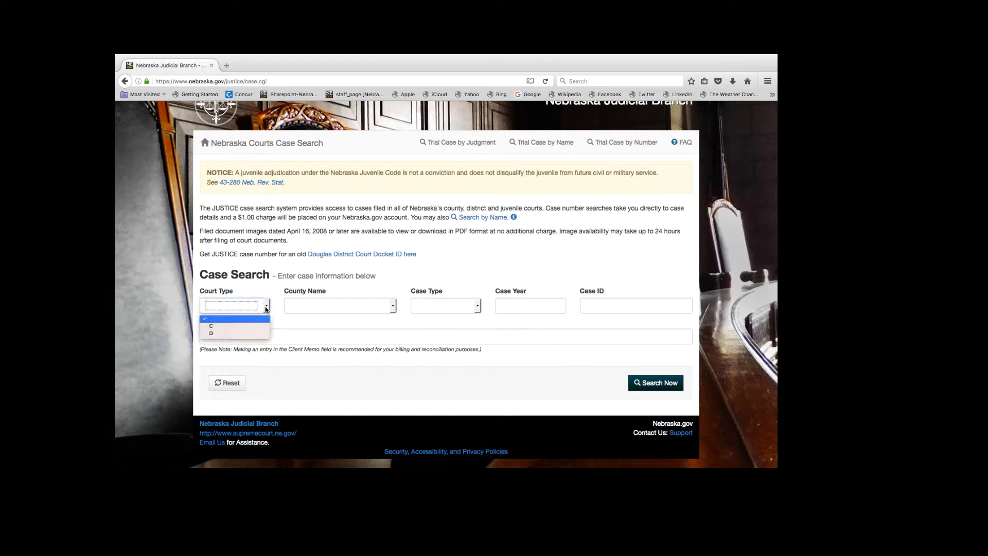
{"action": "left_click", "coordinate": [256, 325]}
{"action": "left_click", "coordinate": [391, 306]}
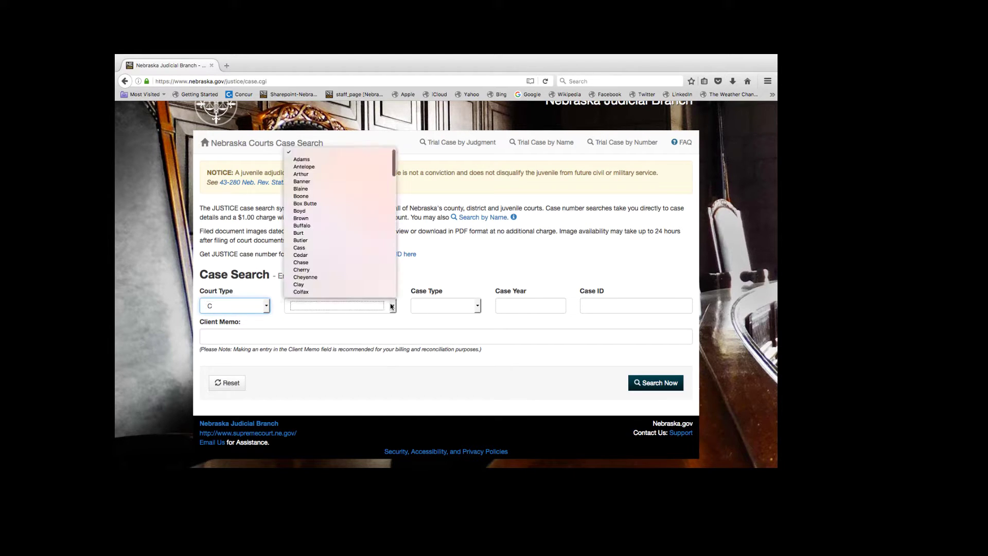
{"action": "type", "text": "lan"}
{"action": "key", "text": "Return"}
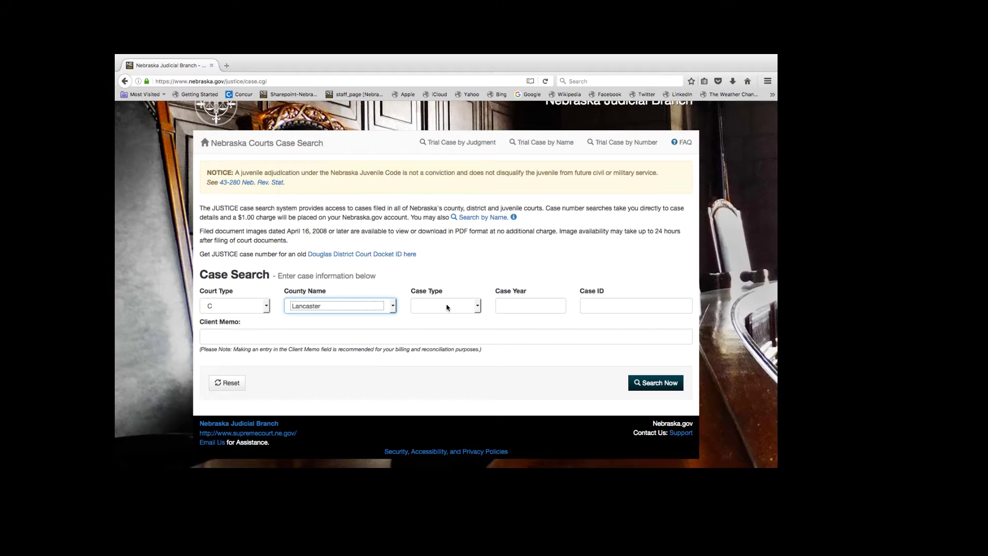
{"action": "left_click", "coordinate": [478, 306]}
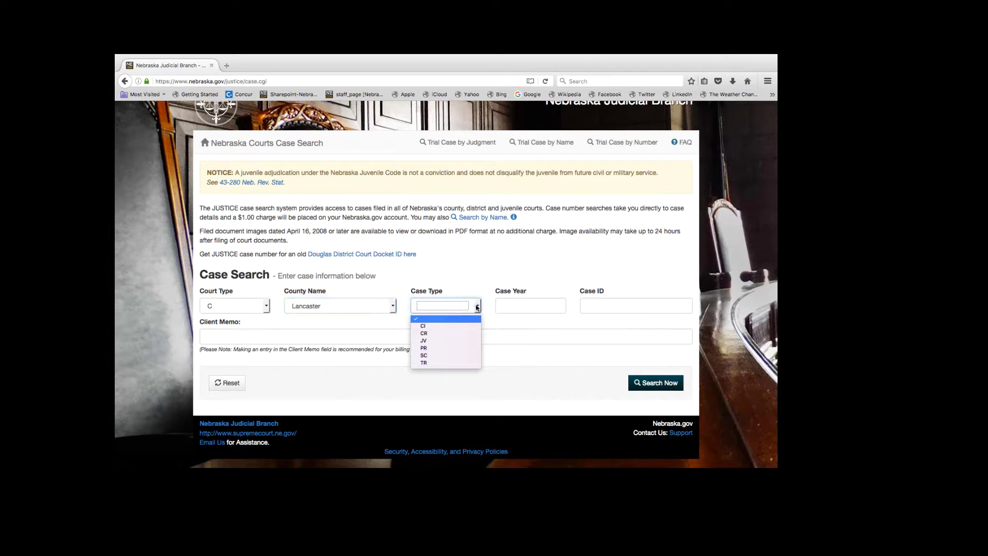
{"action": "left_click", "coordinate": [464, 334]}
Step: Enter case year 14 and case ID 15097, then run the case number search
{"action": "left_click", "coordinate": [537, 306]}
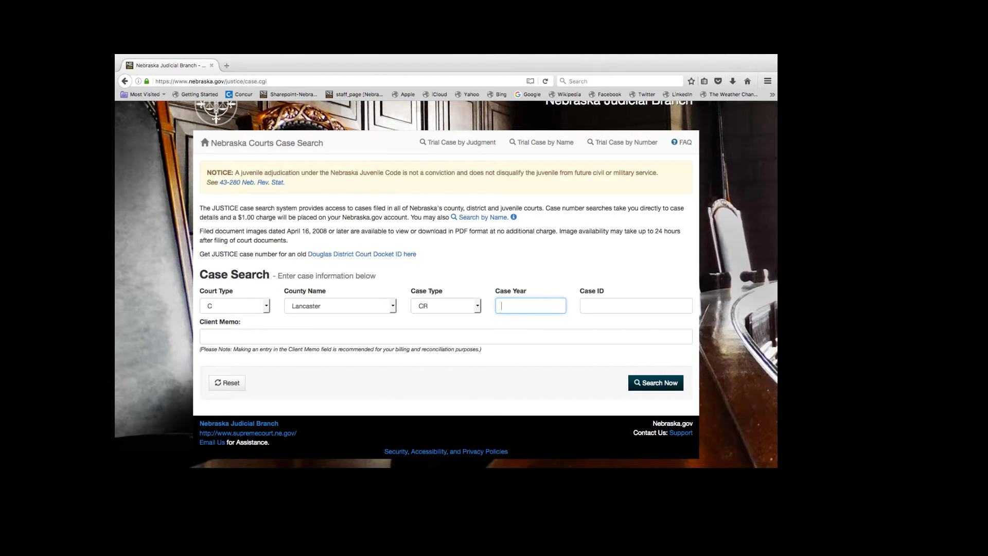
{"action": "type", "text": "20"}
{"action": "key", "text": "BackSpace"}
{"action": "key", "text": "BackSpace"}
{"action": "type", "text": "14"}
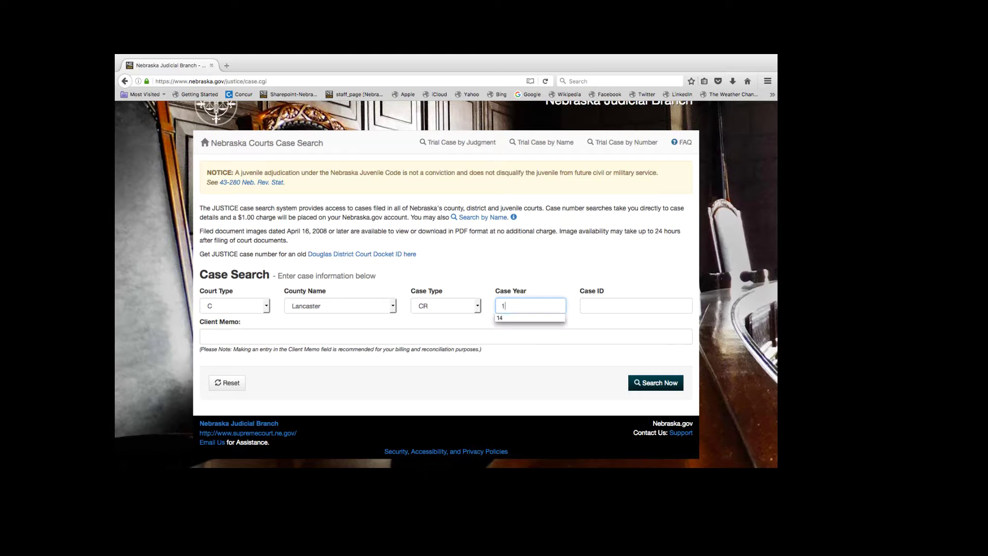
{"action": "left_click", "coordinate": [617, 306]}
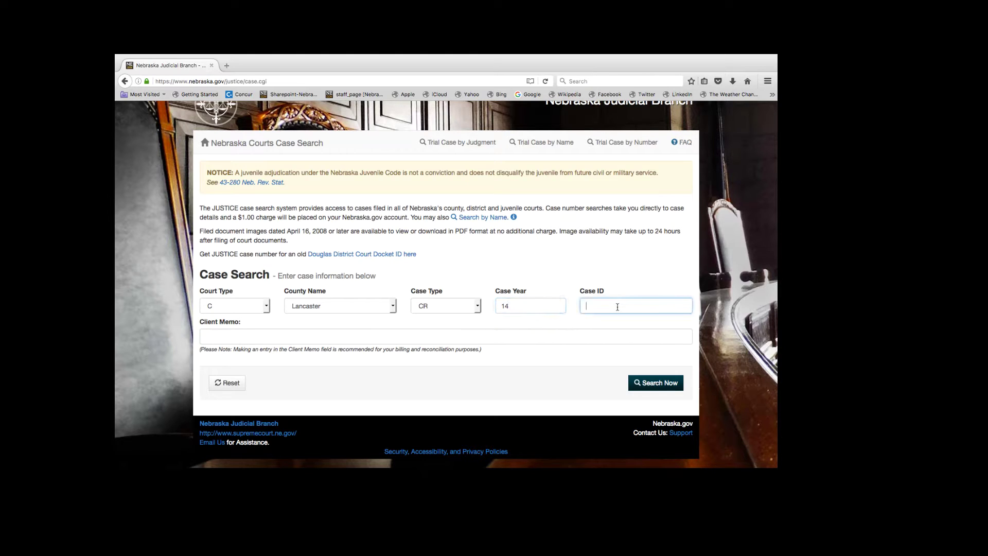
{"action": "type", "text": "00"}
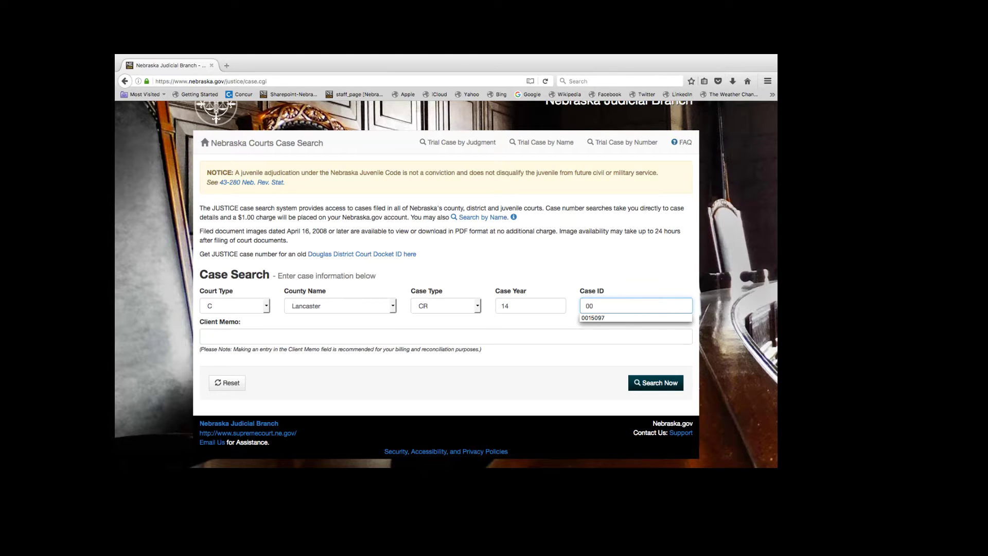
{"action": "left_click", "coordinate": [592, 318]}
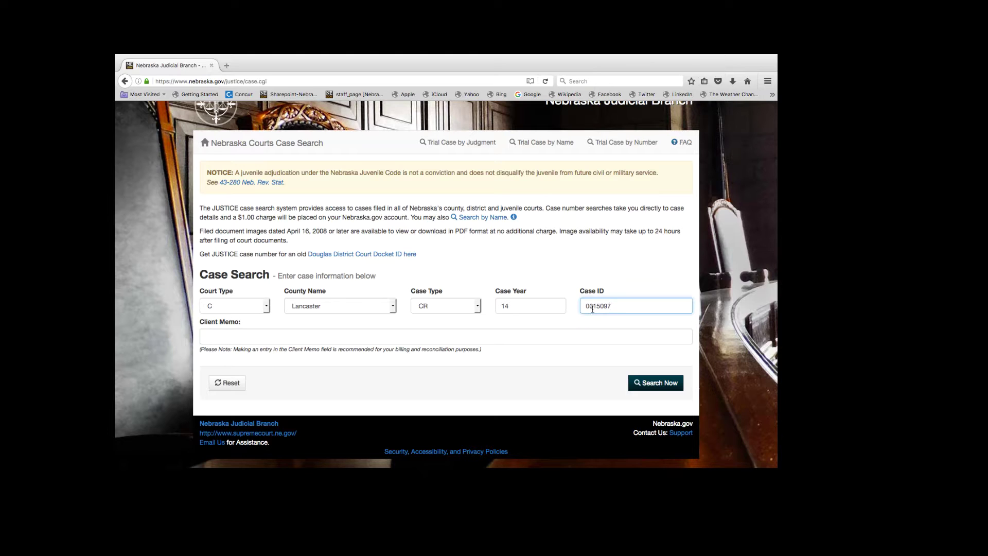
{"action": "left_click", "coordinate": [592, 307]}
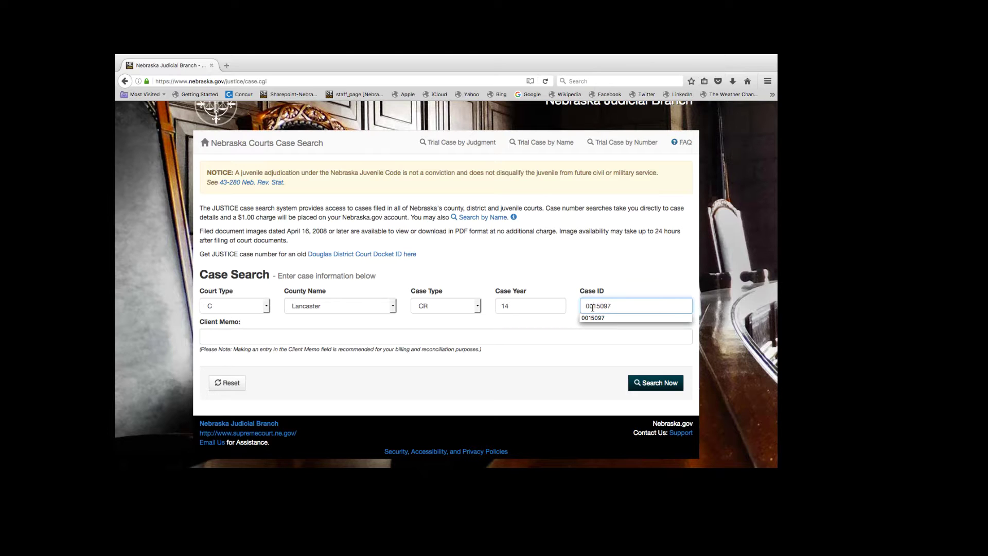
{"action": "key", "text": "BackSpace"}
{"action": "key", "text": "BackSpace"}
{"action": "left_click", "coordinate": [312, 335]}
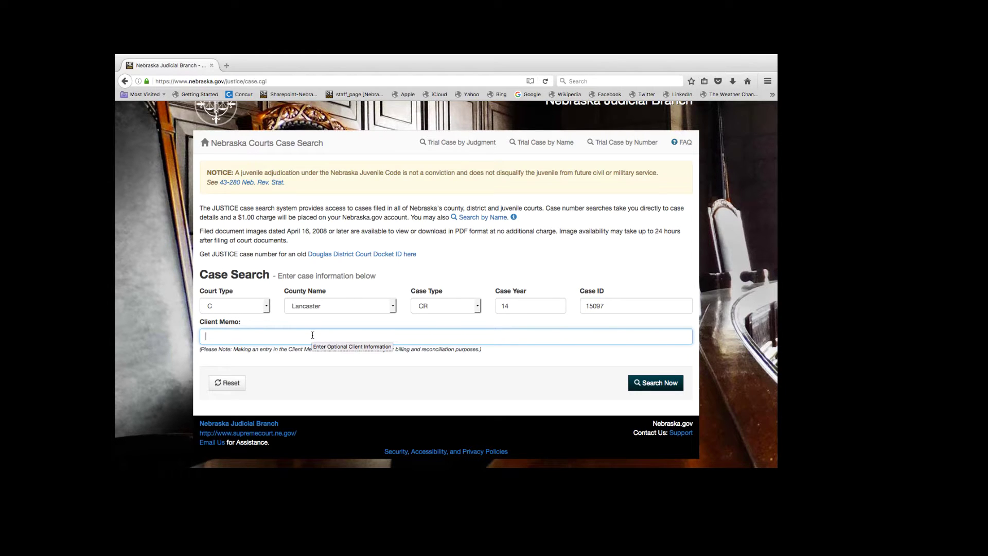
{"action": "left_click", "coordinate": [654, 383]}
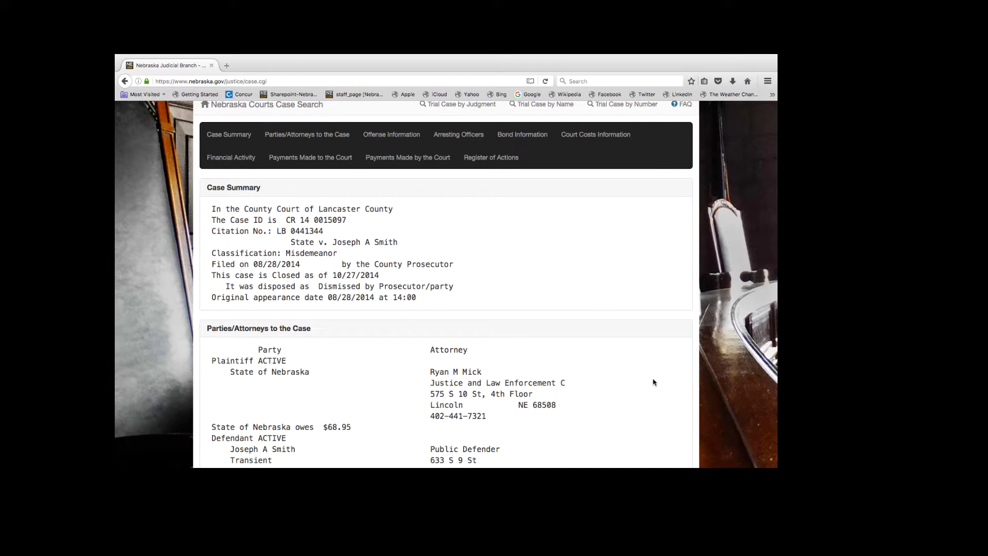
Step: Scroll back up the case summary and switch to the Trial Case by Judgment search
{"action": "scroll", "coordinate": [653, 382], "scroll_direction": "up", "scroll_amount": 1}
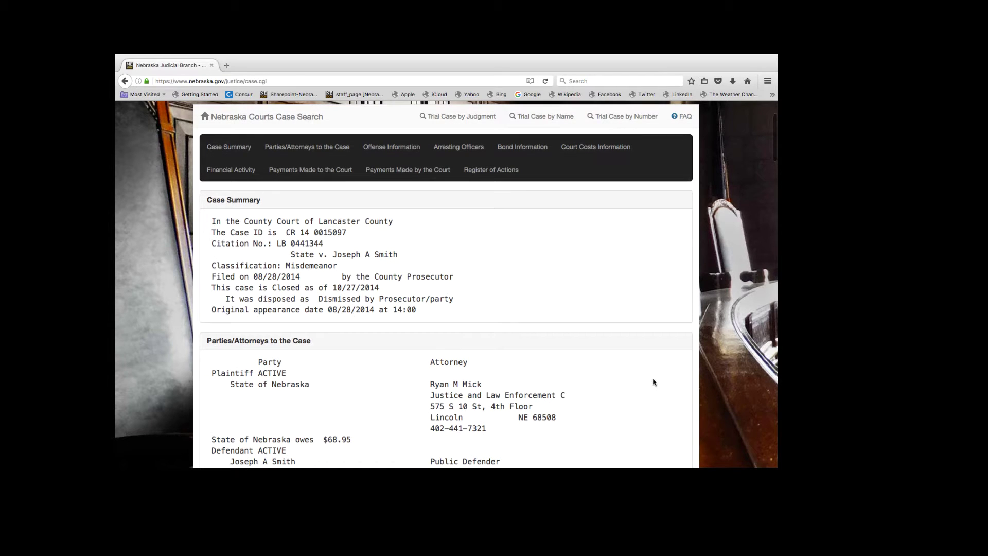
{"action": "left_click", "coordinate": [453, 122]}
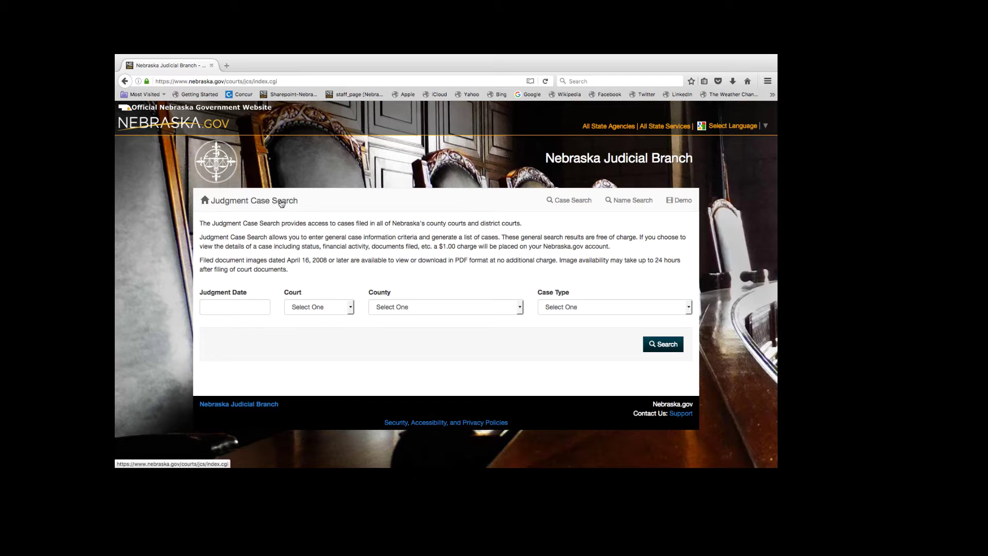
Step: Preview the Court, County and Judgment Date choices, leaving all of them unset
{"action": "left_click", "coordinate": [346, 304]}
{"action": "left_click", "coordinate": [417, 312]}
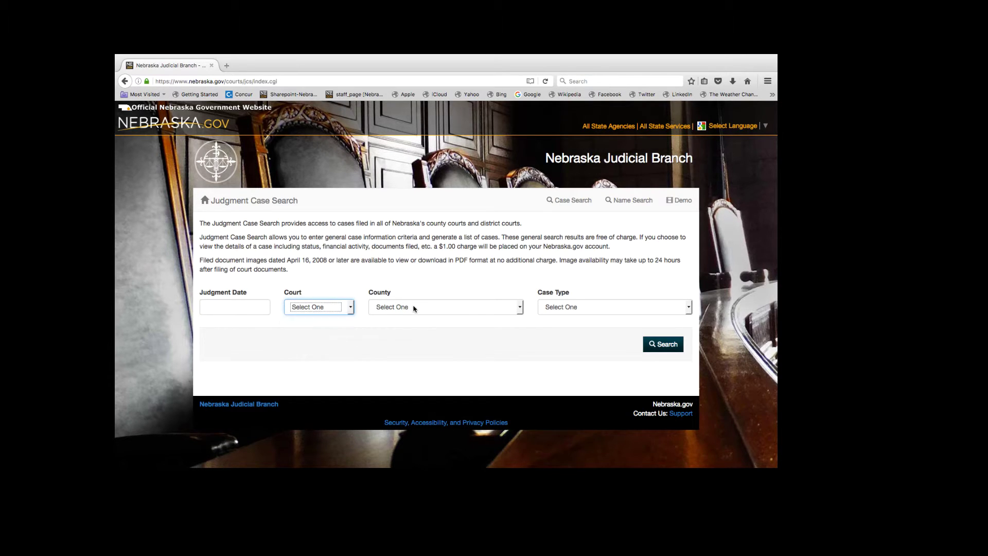
{"action": "left_click", "coordinate": [521, 309]}
{"action": "left_click", "coordinate": [518, 310]}
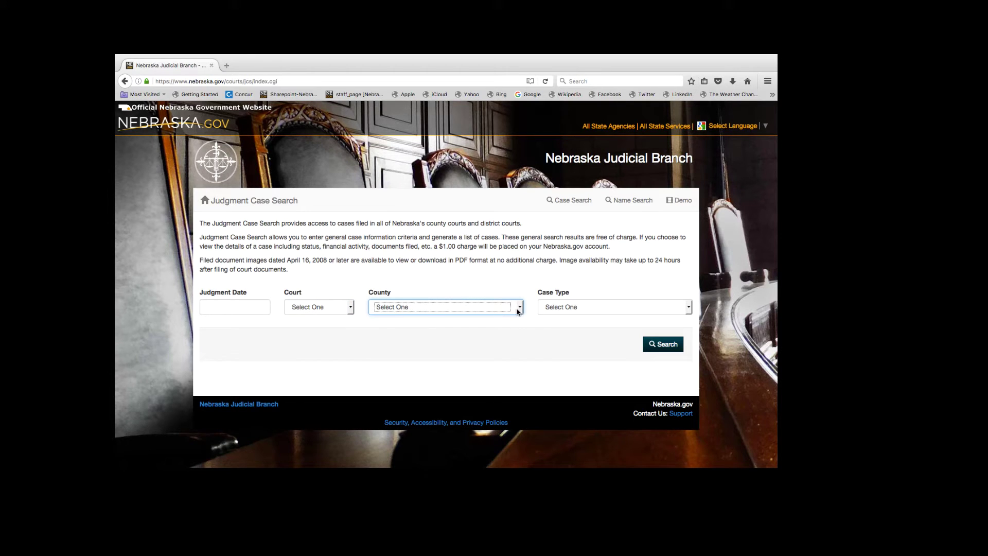
{"action": "left_click", "coordinate": [245, 301]}
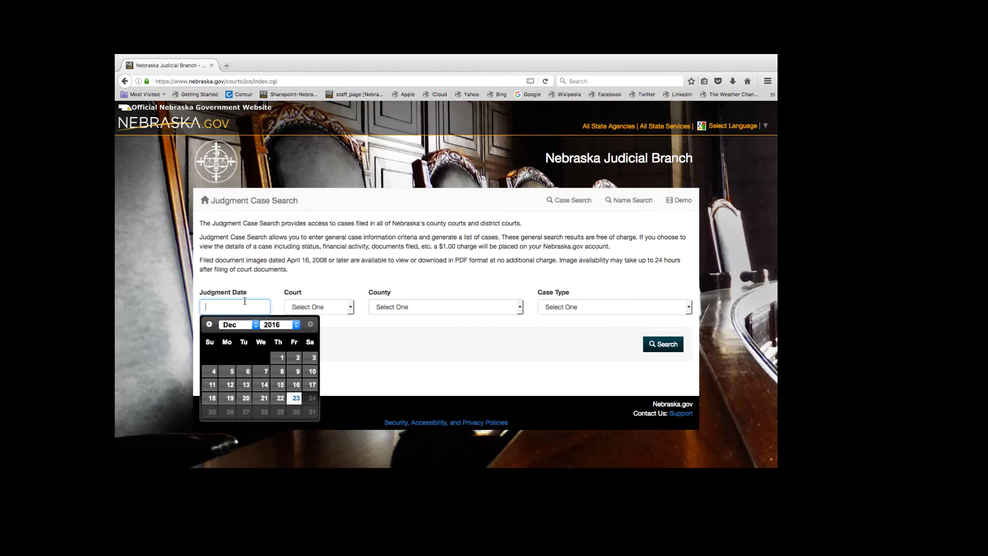
{"action": "left_click", "coordinate": [505, 347]}
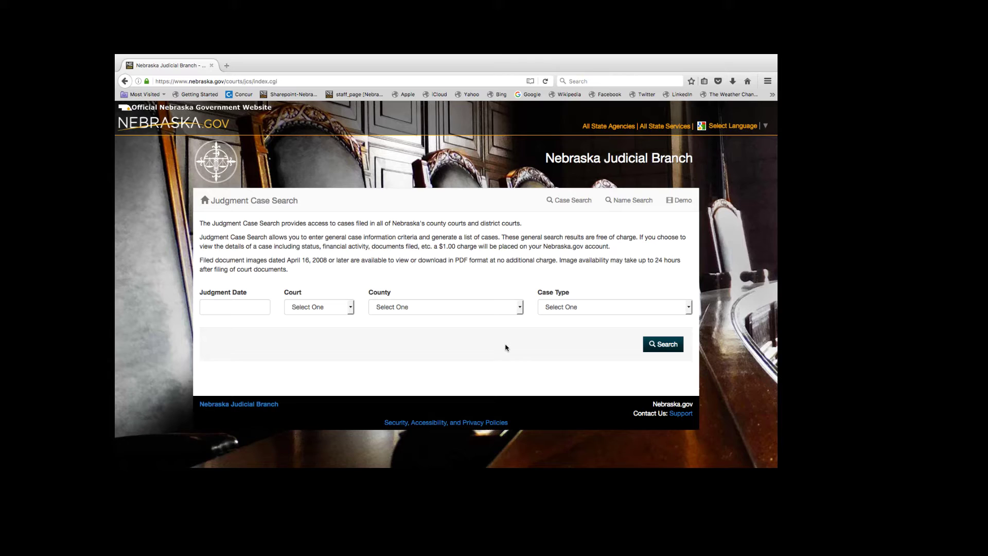